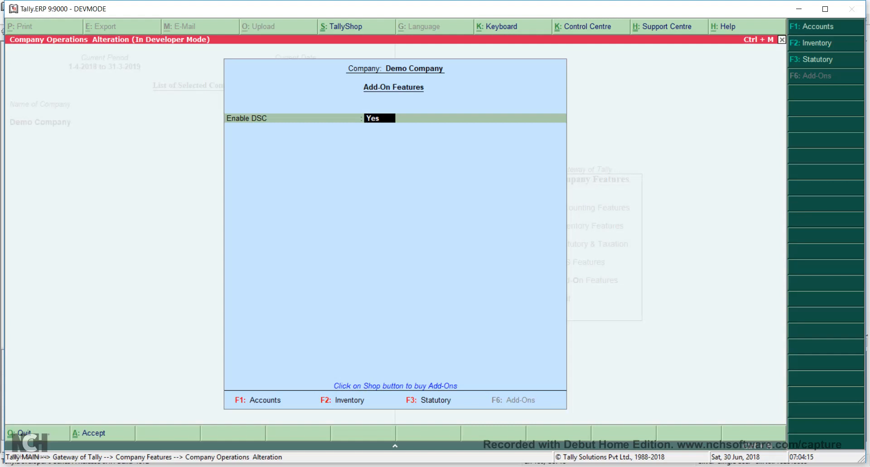
- Keep DSC enabled and go through its signing settings, leaving location and reason blank and Send Email after signing at No
key(Return)
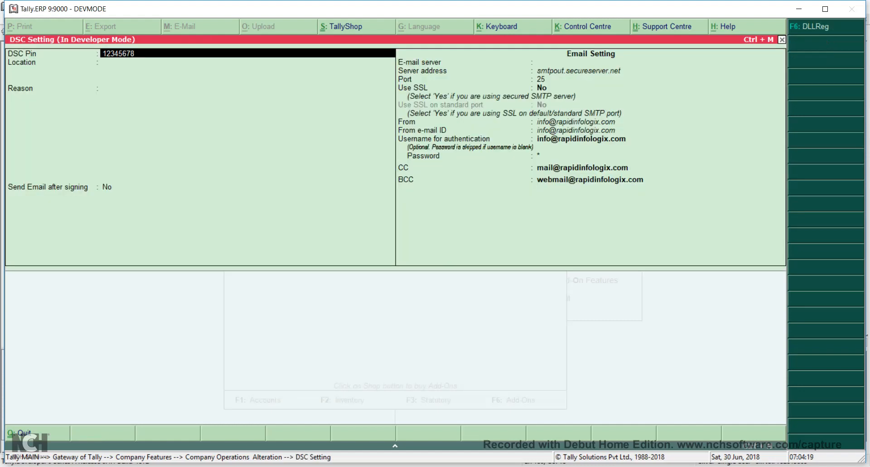
key(Return)
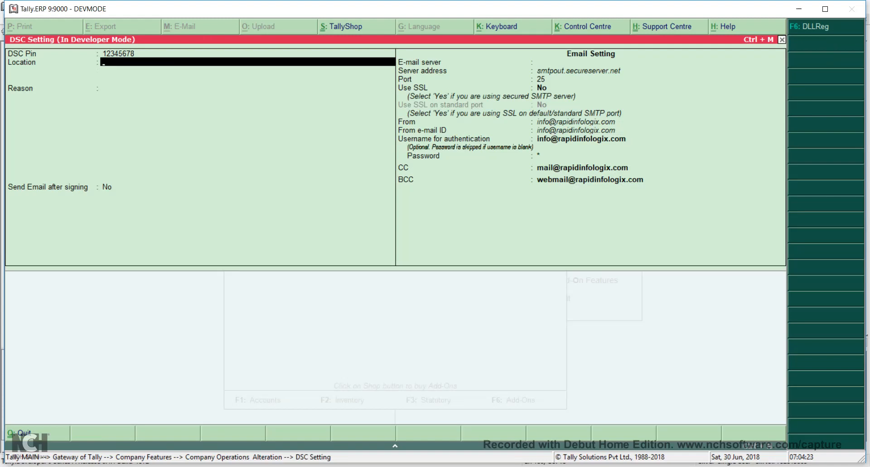
key(Return)
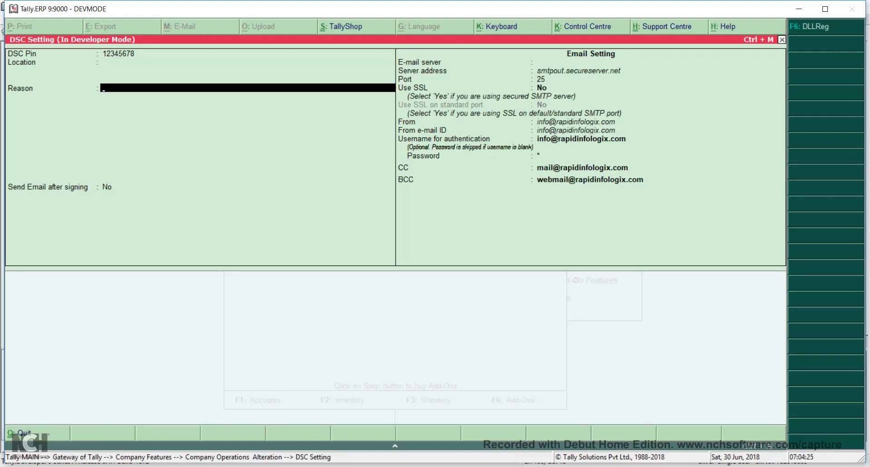
key(Return)
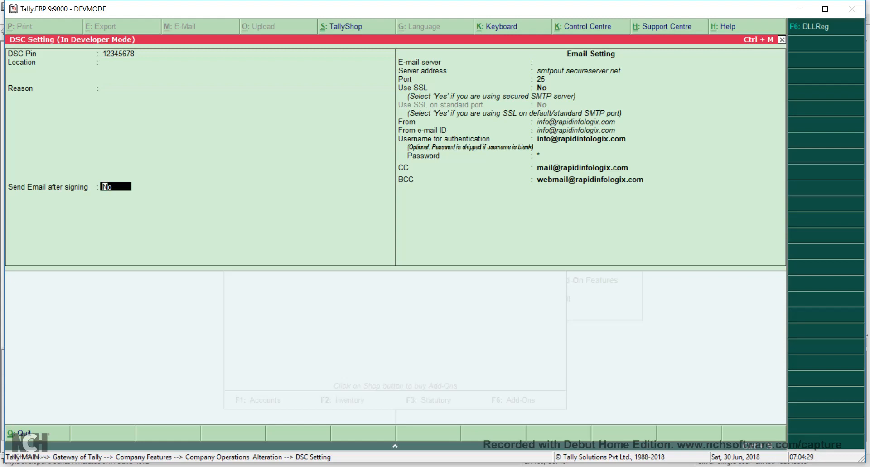
key(Return)
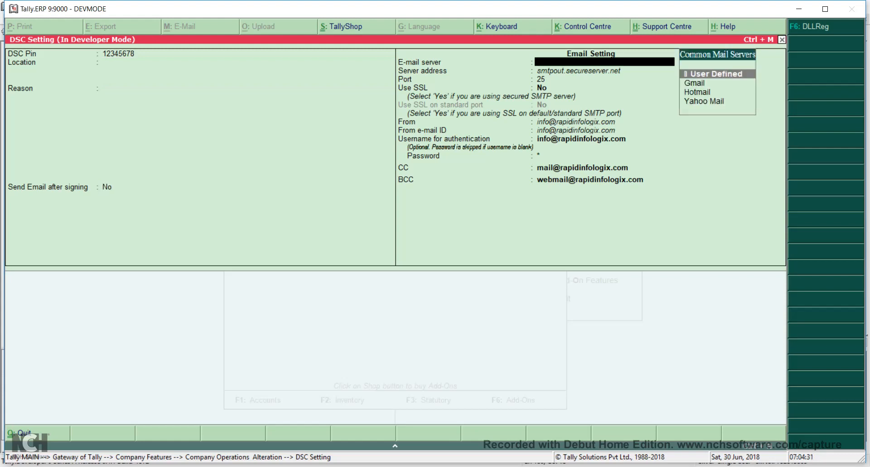
- Choose User Defined as the e-mail server, keep the remaining mail settings, and accept the add-on features
key(Return)
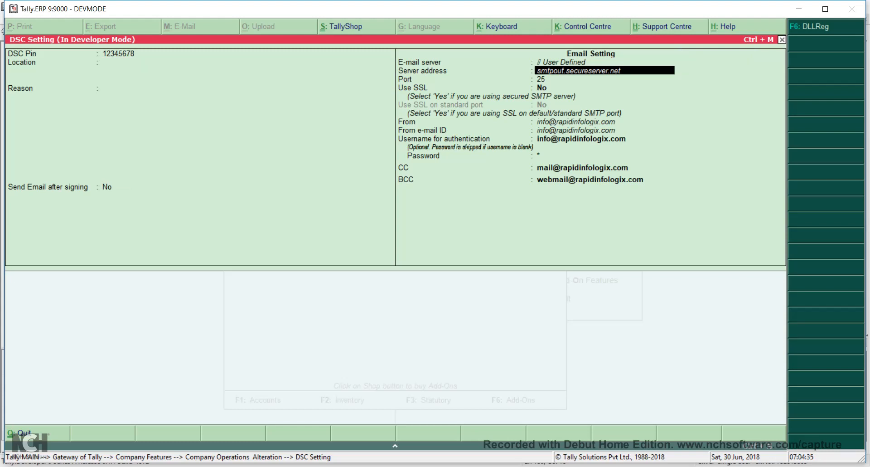
key(Return)
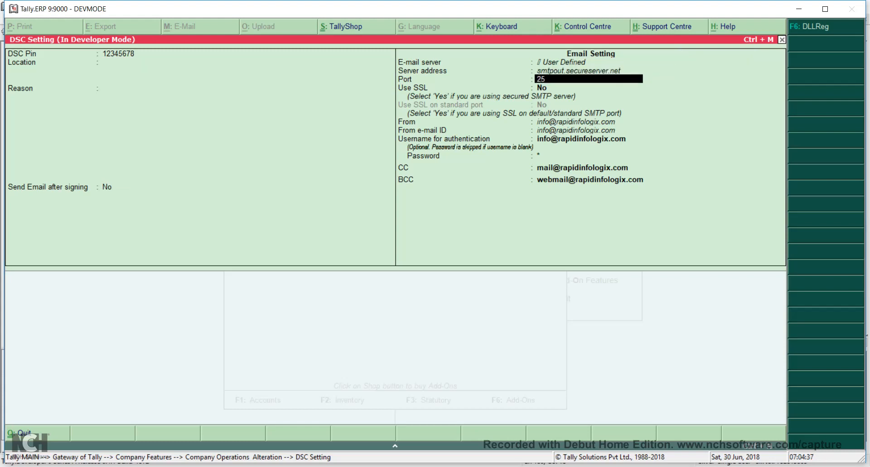
key(Return)
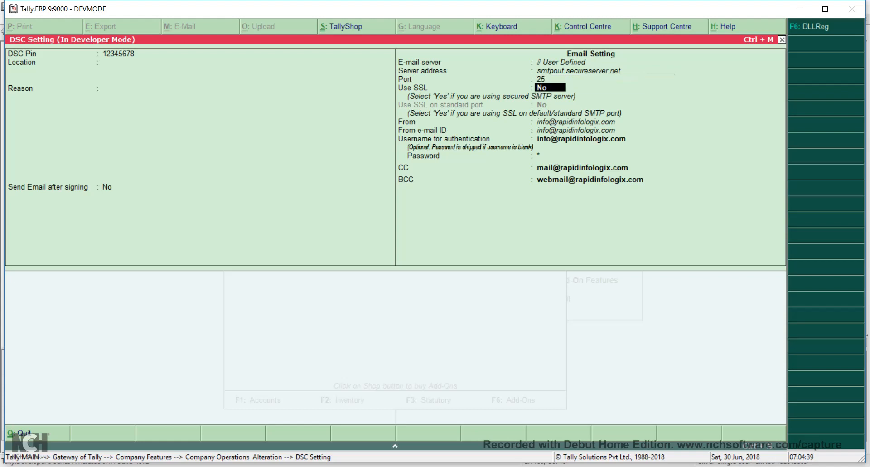
key(Return)
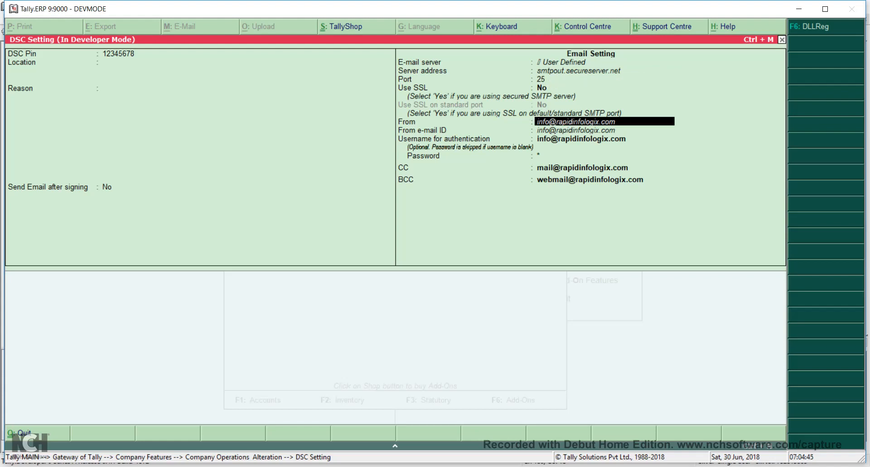
key(Return)
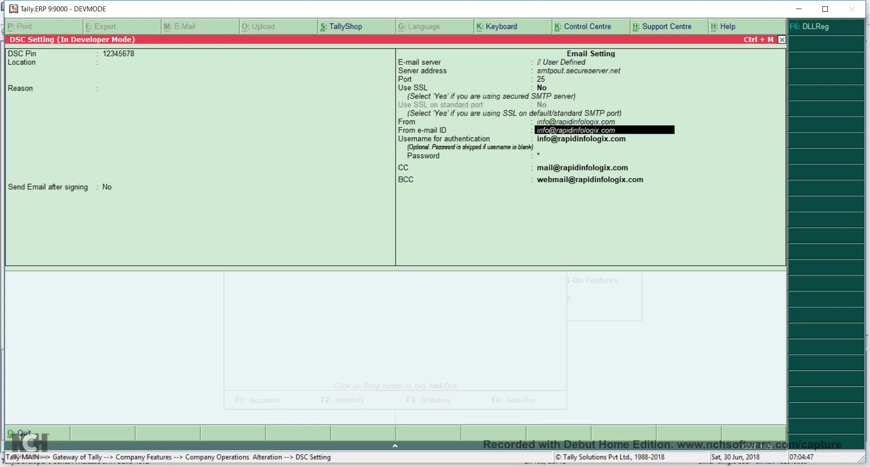
key(Return)
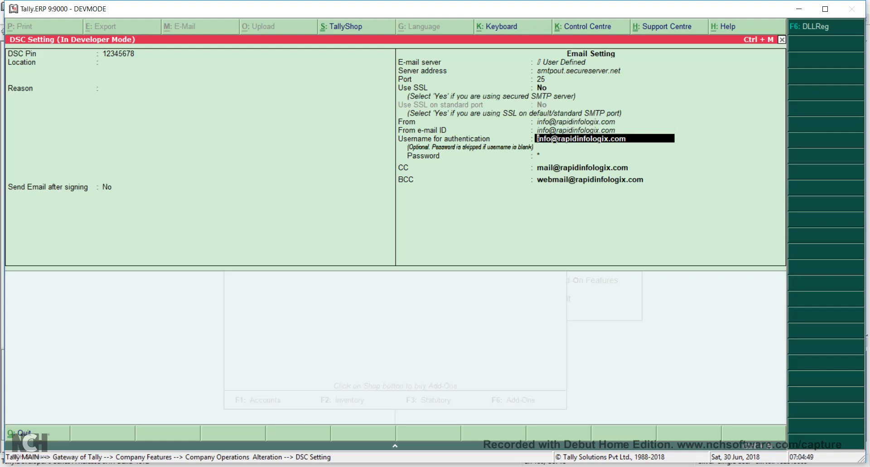
key(Return)
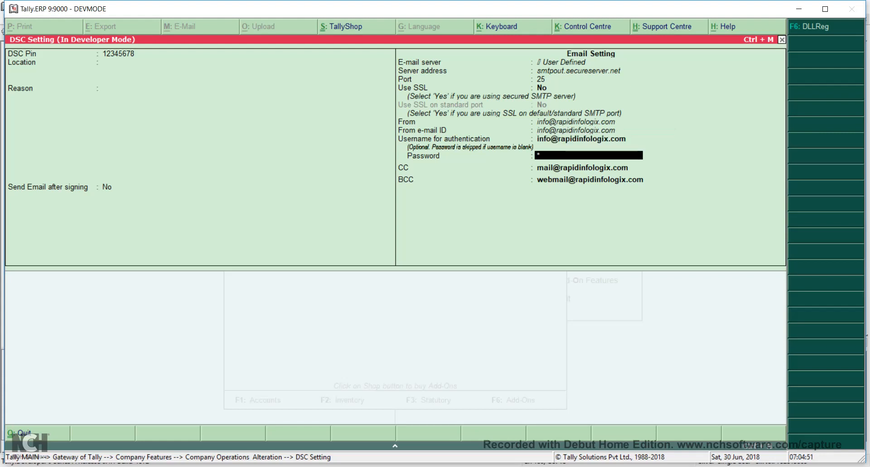
key(Return)
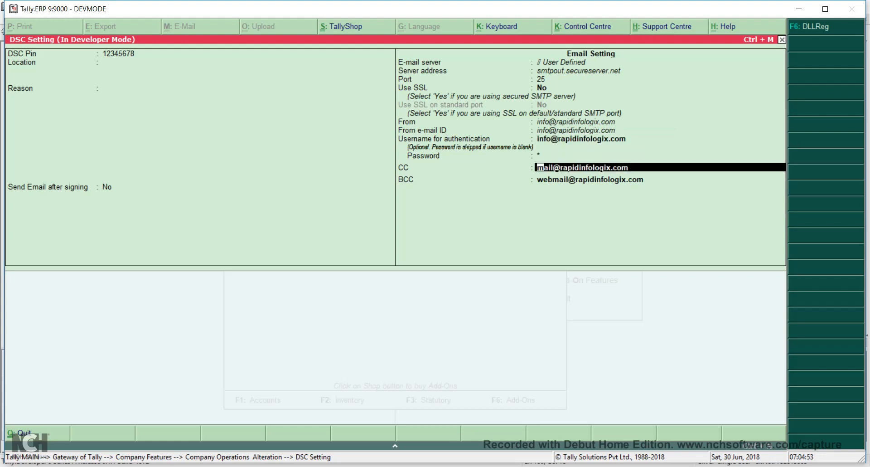
key(Return)
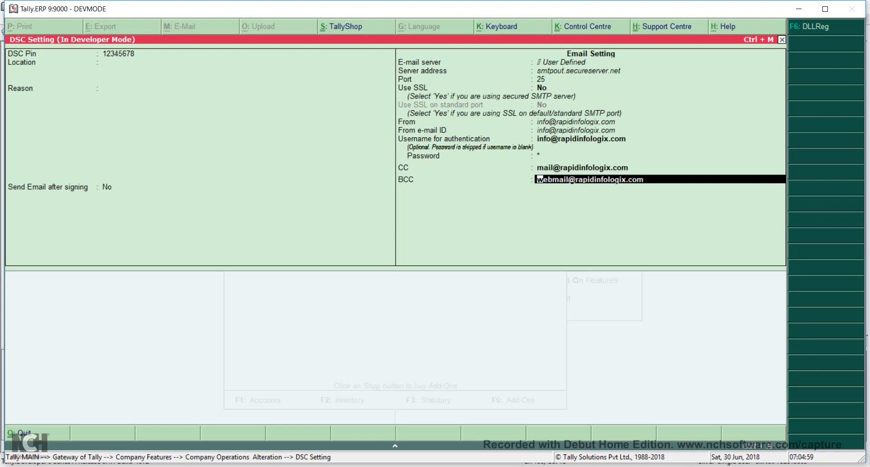
key(Return)
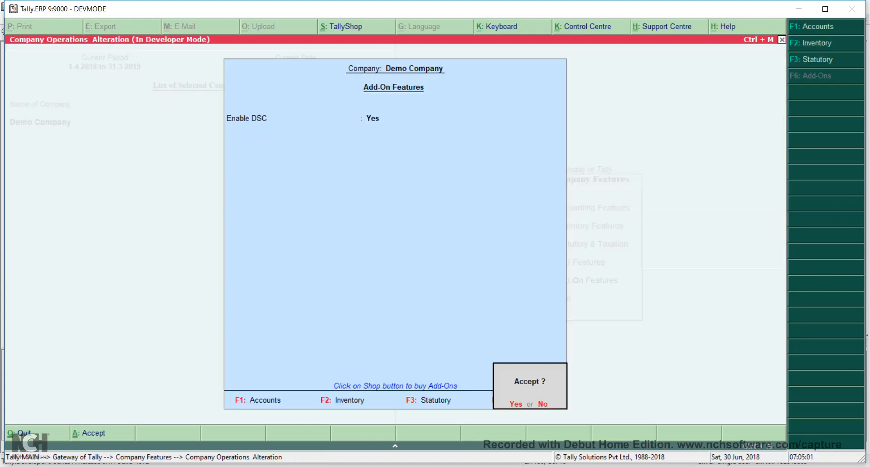
key(Return)
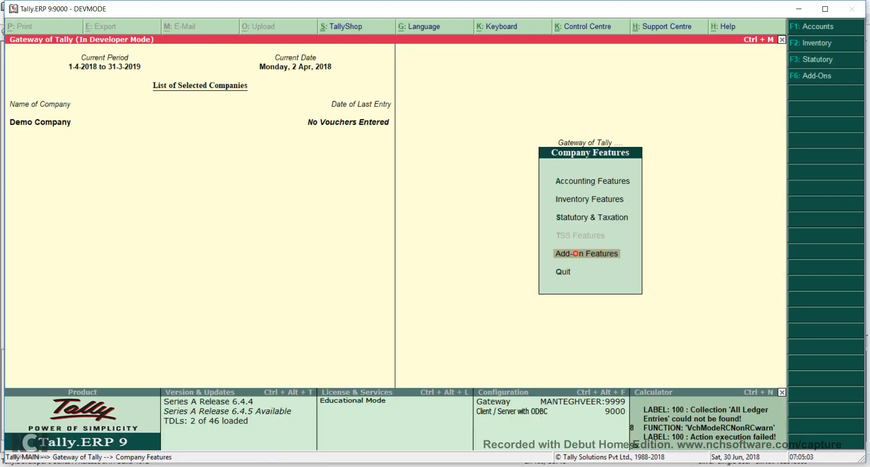
- Leave the company features and open Accounting Vouchers to create a sales voucher
key(Escape)
key(Down)
key(Down)
key(Down)
key(Down)
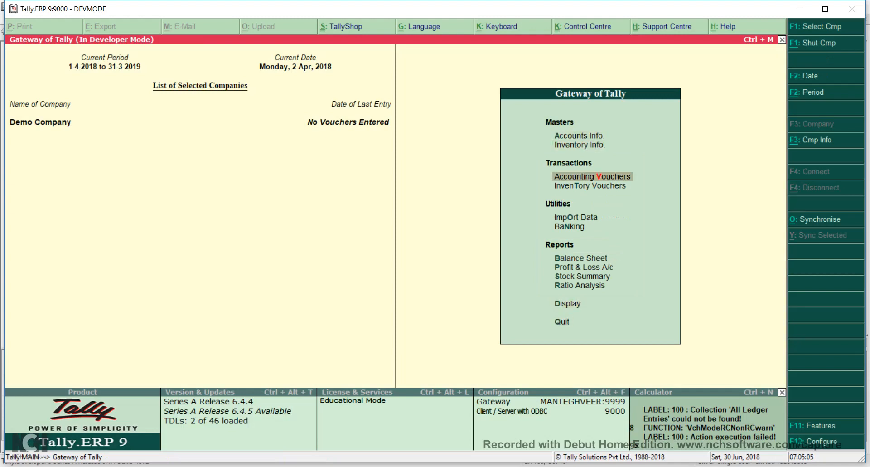
key(Return)
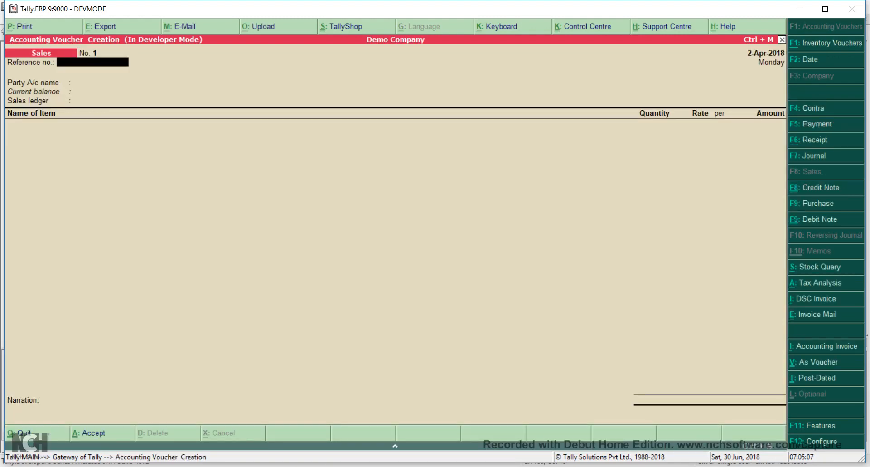
- Set the sales voucher's reference number to 123 and choose 4 Genius Solutions as the party account
text(123)
key(Return)
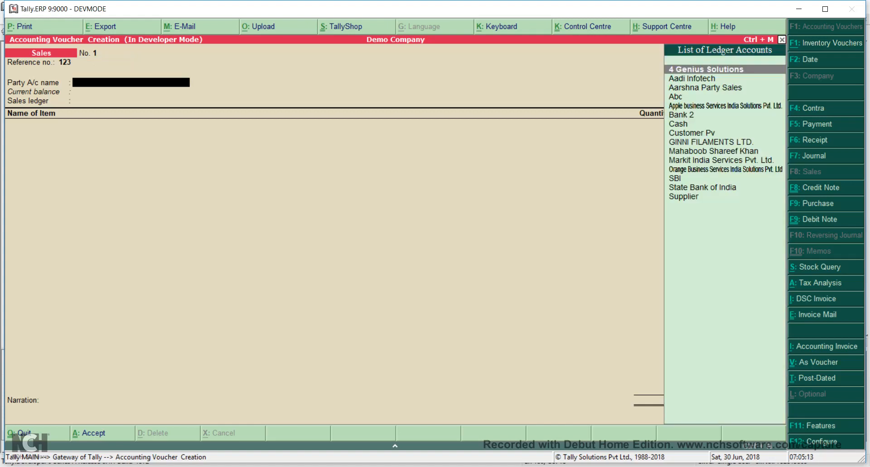
key(Return)
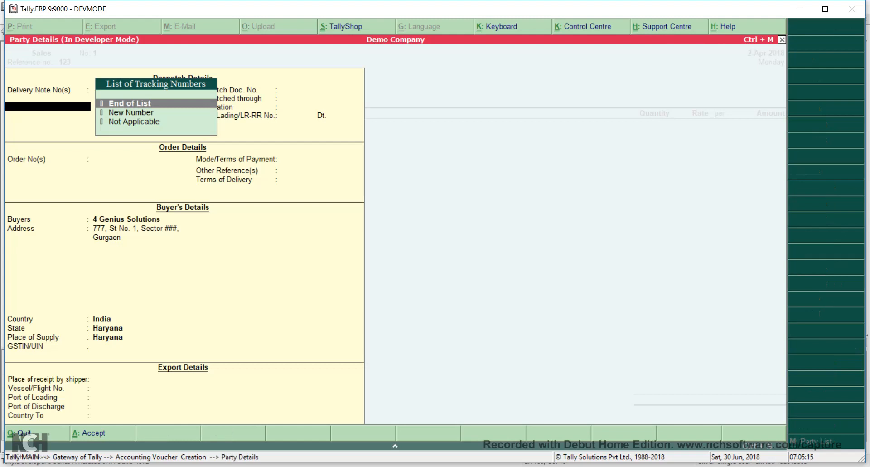
- Fill in the despatch details with no delivery note, document number 1000, Abc Transport as carrier, destination Delhi and no bill of lading
key(Return)
text(1000)
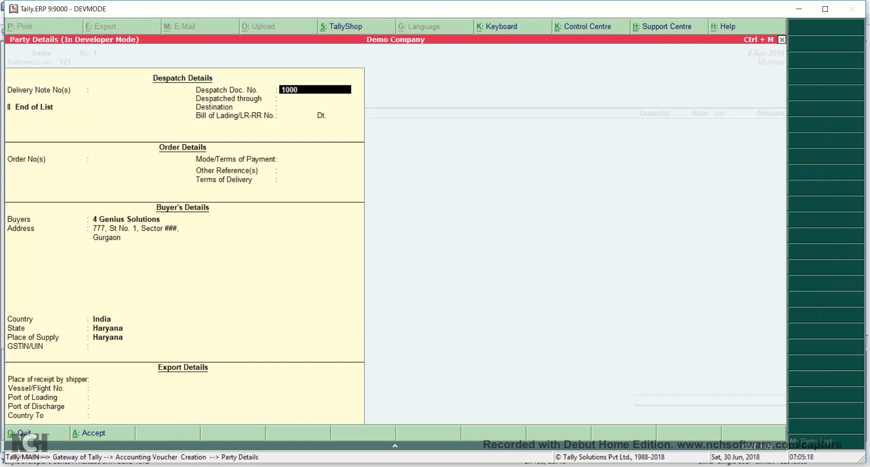
key(Return)
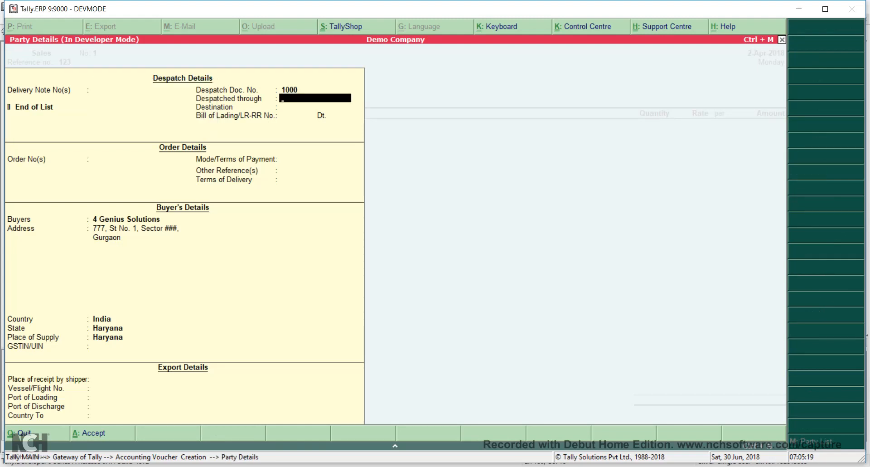
text(Abc Transport)
key(Return)
text(De)
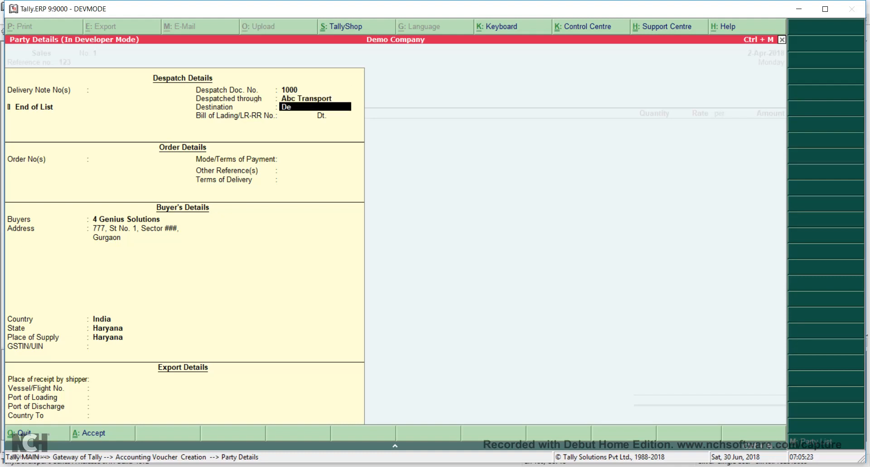
text(lhi)
key(Return)
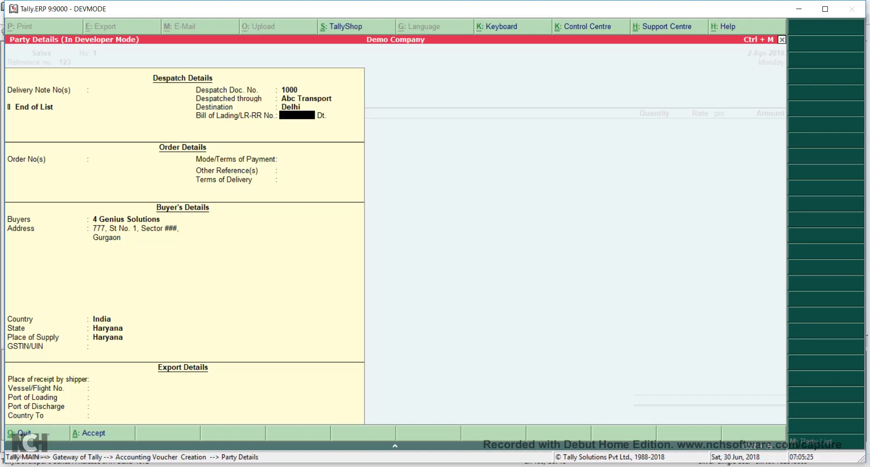
key(Return)
key(Return)
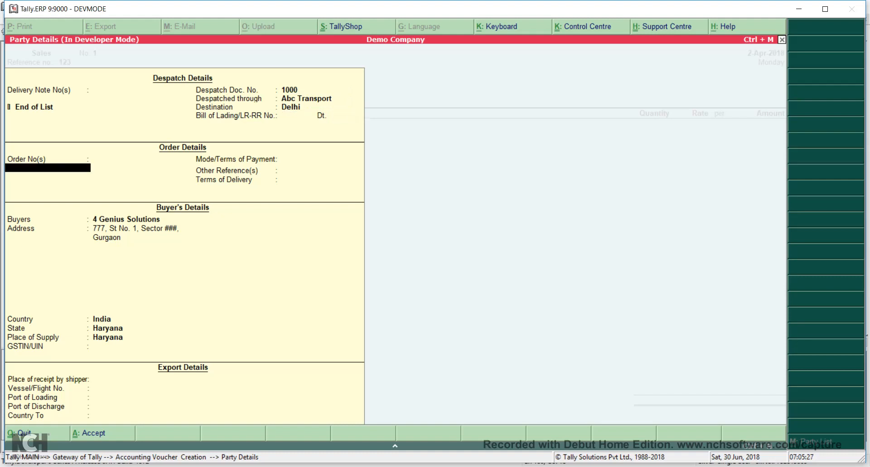
- Fill in the order details with the order number, its default date, payment mode NEFT and terms of delivery Direct
text(77)
key(Return)
key(Return)
key(Return)
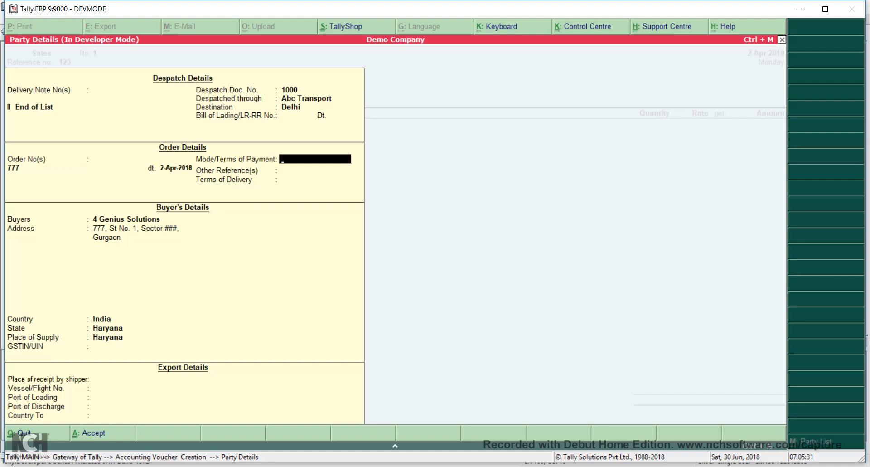
text(NEFT)
key(Return)
key(Return)
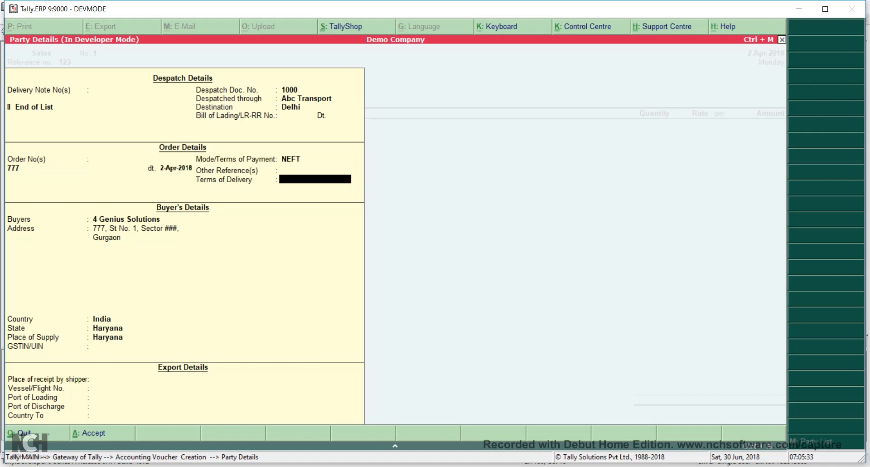
text(Direct)
key(Return)
key(Return)
- Keep the buyer's details as filled in, leave the export details blank, and accept the party details
key(Return)
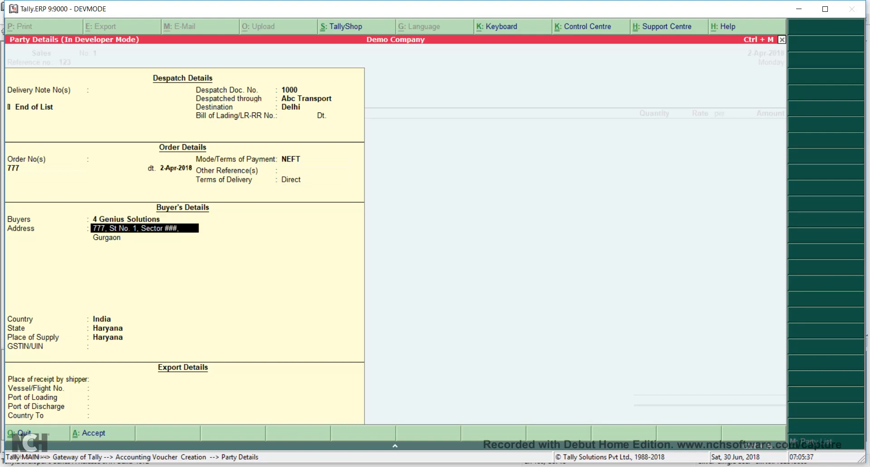
key(Return)
key(Return)
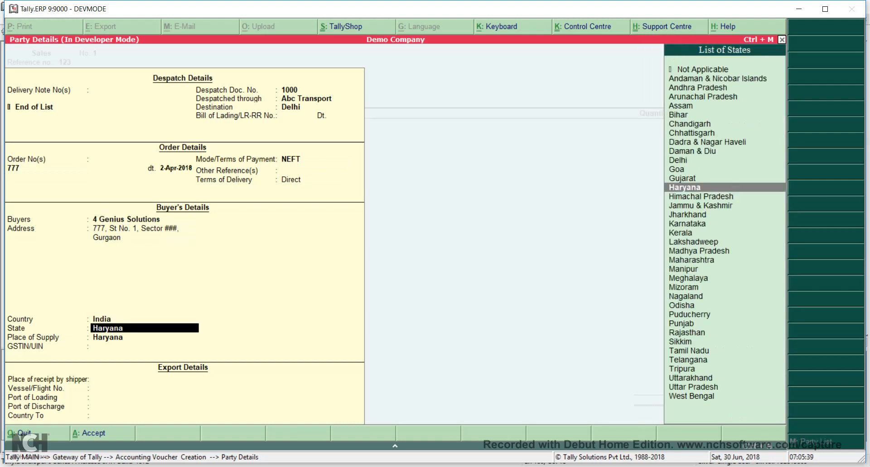
key(Return)
key(Return)
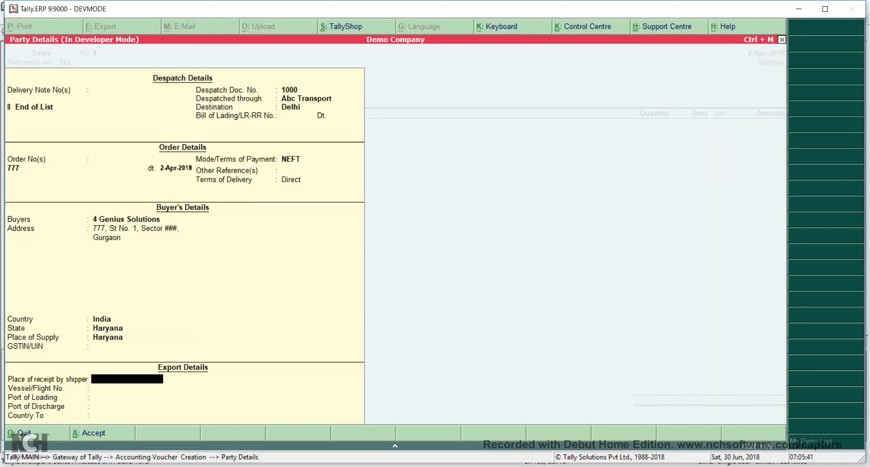
key(Return)
key(Return)
key(Return)
key(Return)
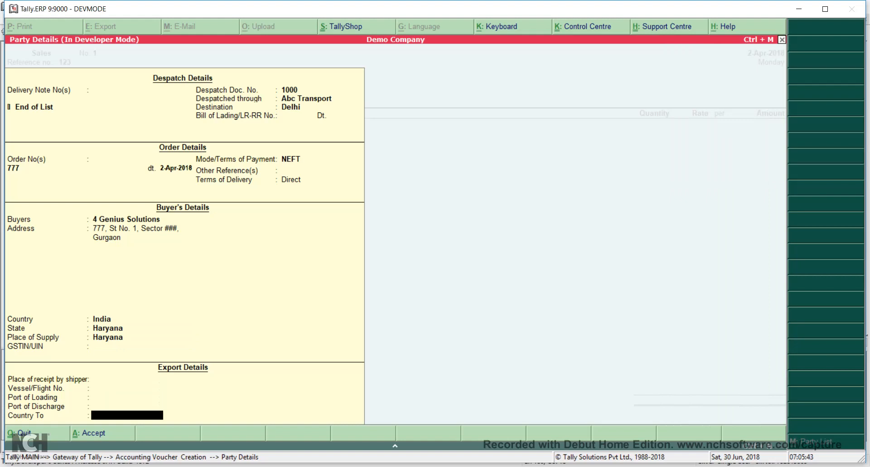
key(Return)
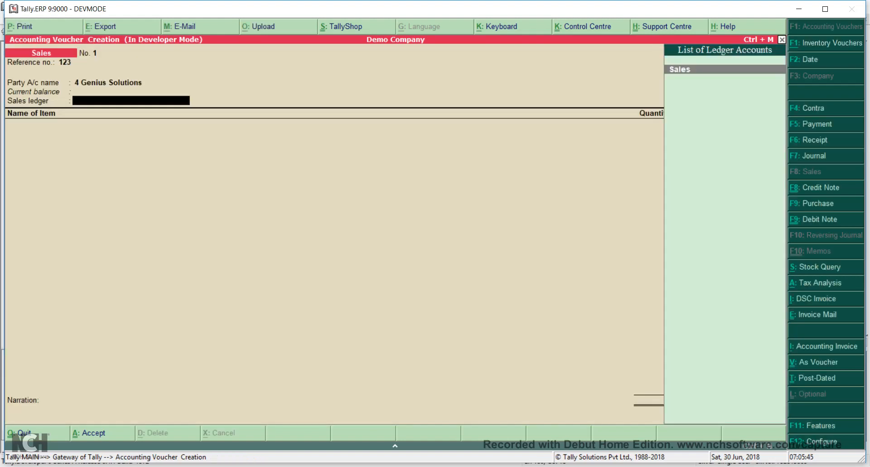
- Select the Sales ledger for the voucher and add the stock item named Item
key(Return)
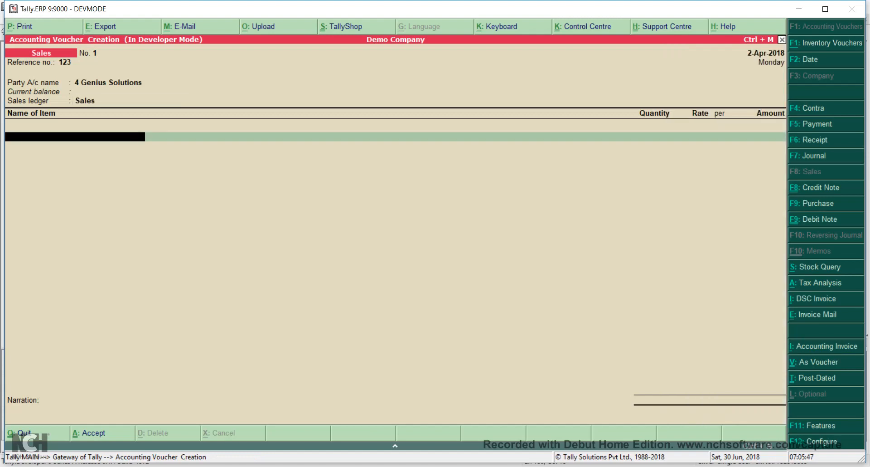
text(Ite)
key(Return)
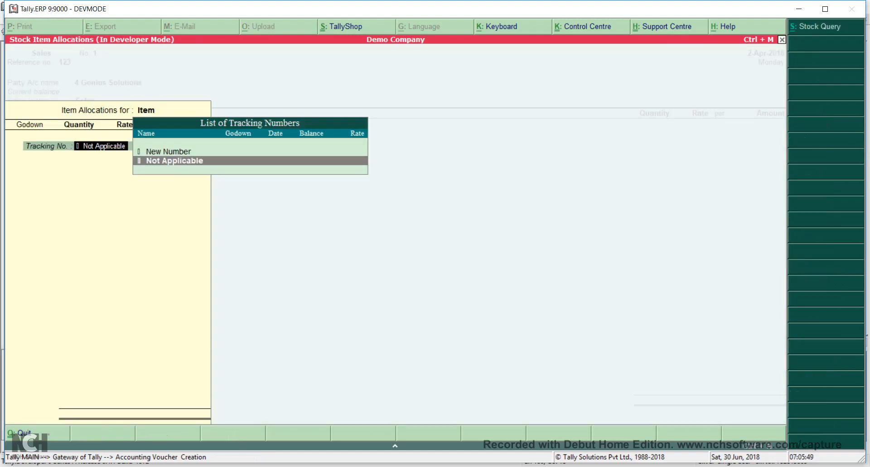
- Allocate 1000 Nos of the item from Main Location at a rate of 7, with tracking number Not Applicable, and end the allocation list
key(Return)
text(Mai)
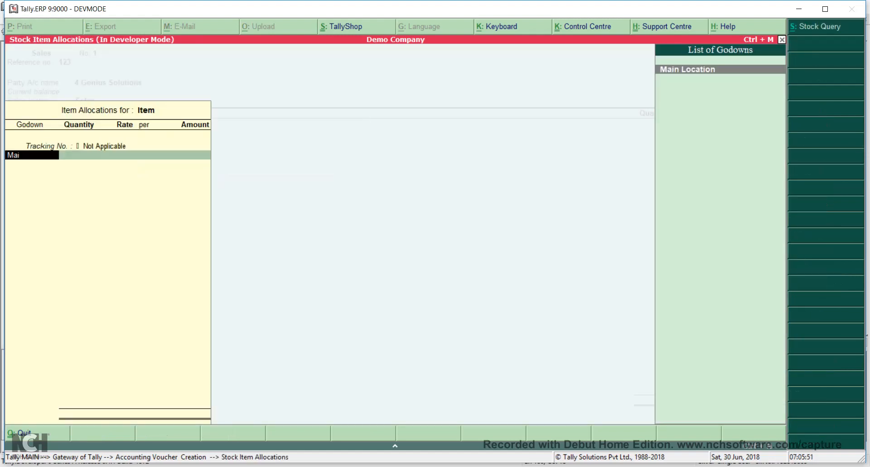
key(Return)
text(1000)
key(Return)
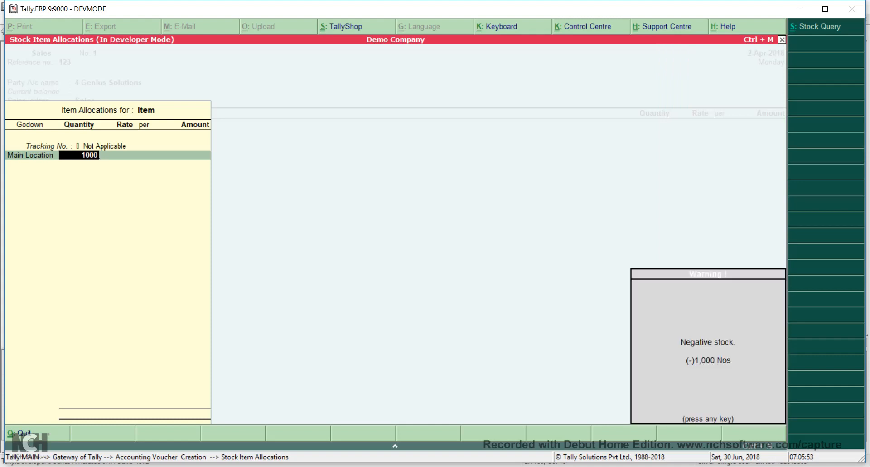
key(Return)
text(7)
key(Return)
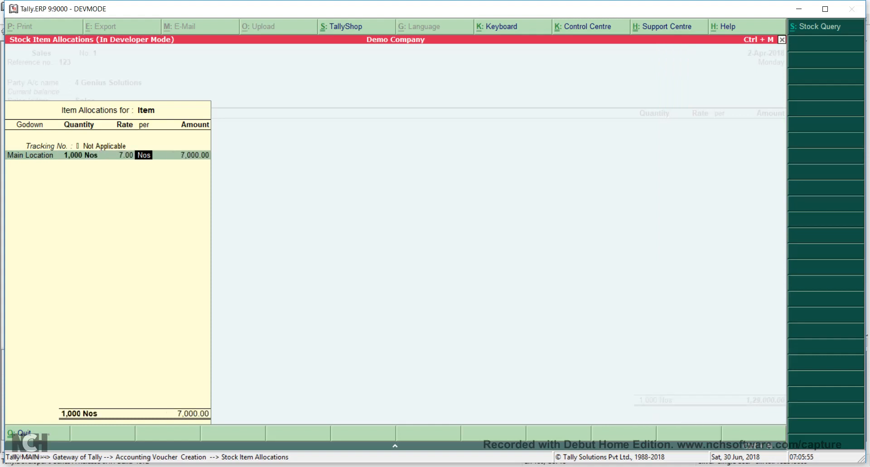
key(Return)
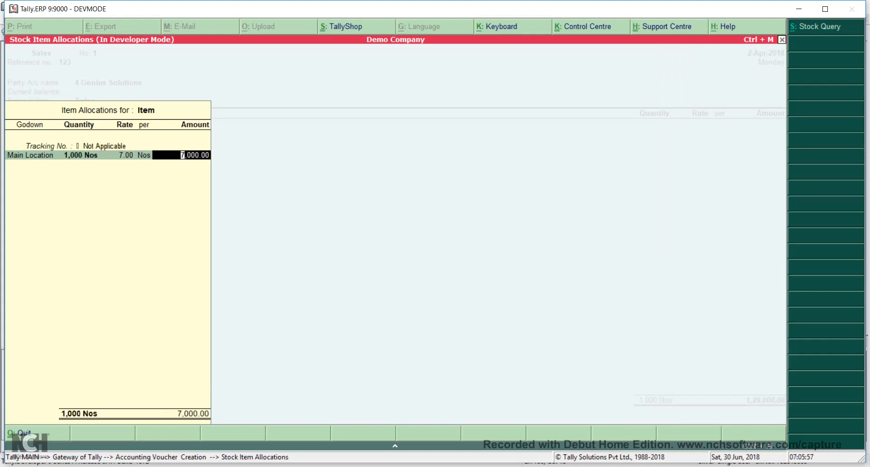
key(Return)
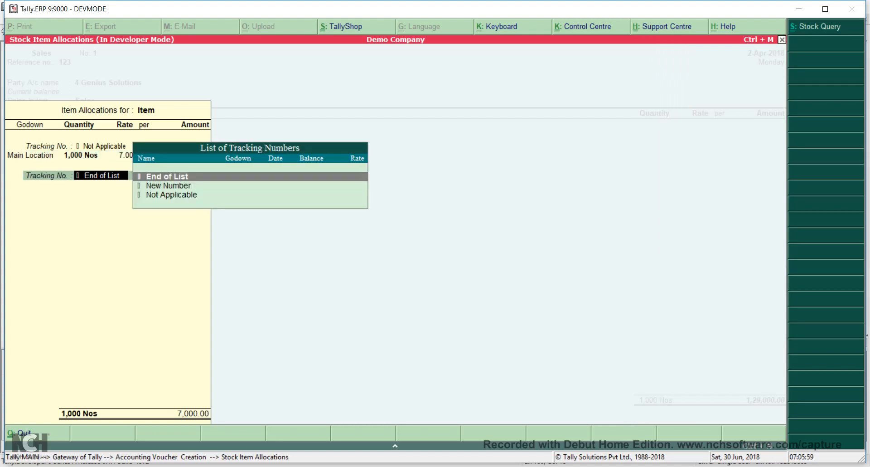
key(Return)
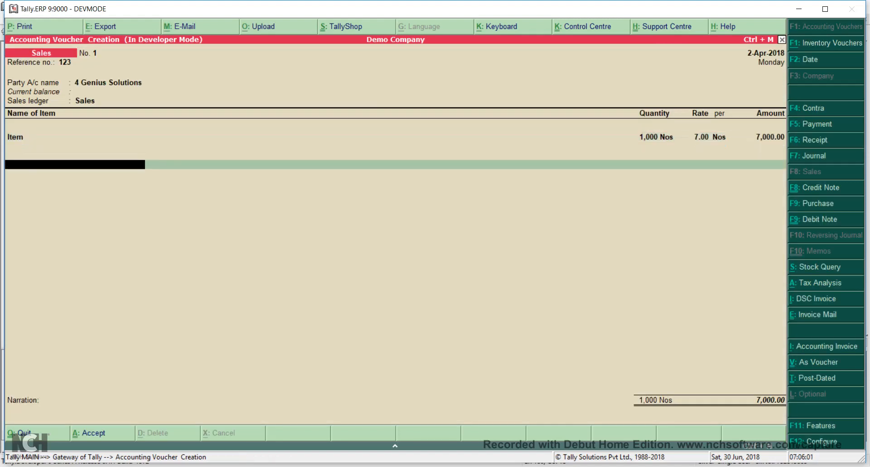
- Add the IGST ledger with its calculated amount, leave the narration blank and accept the sales voucher
text(Ig)
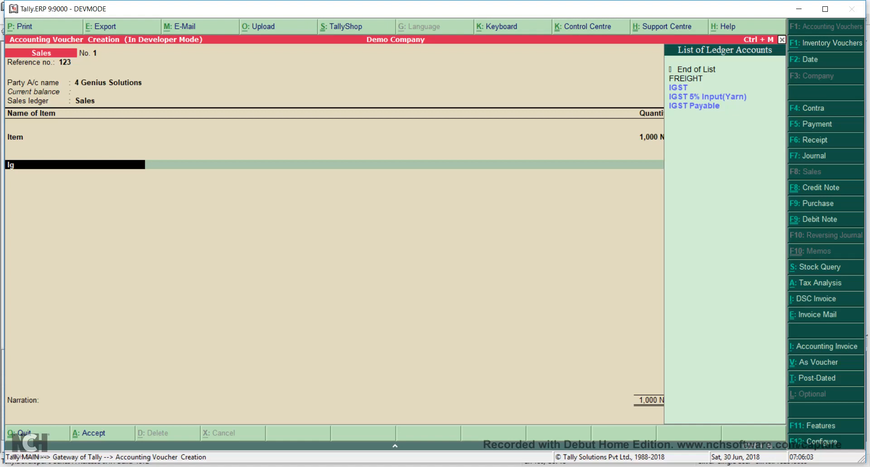
key(Return)
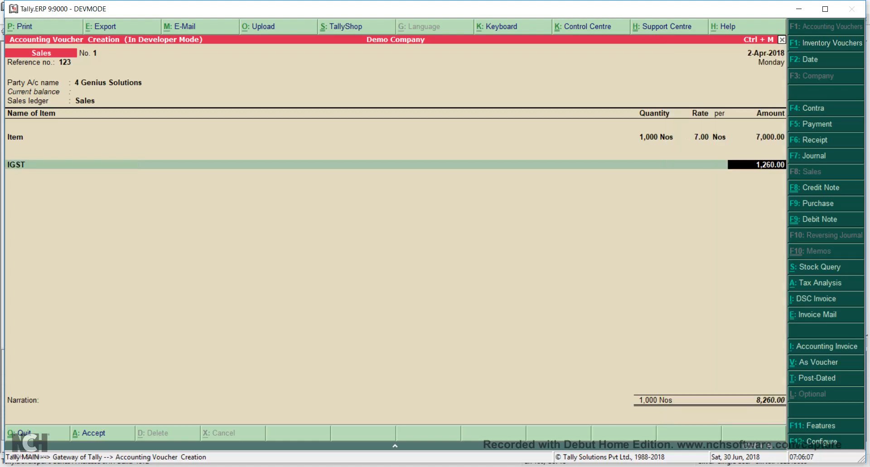
key(Return)
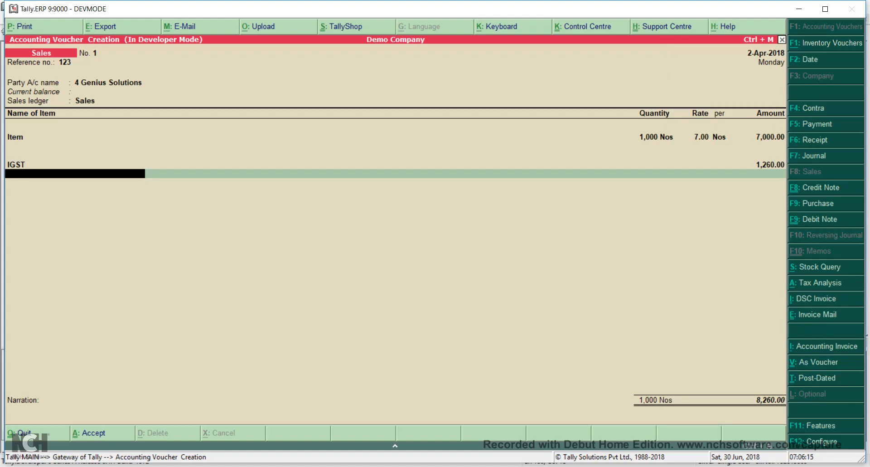
key(Return)
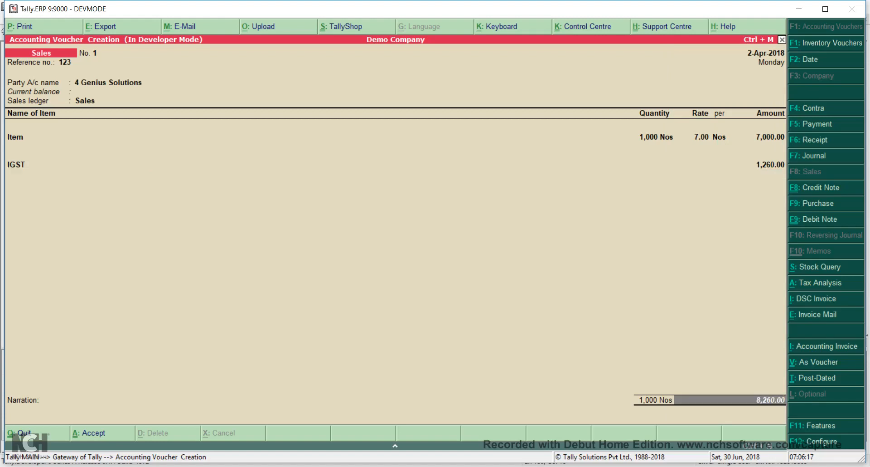
key(Return)
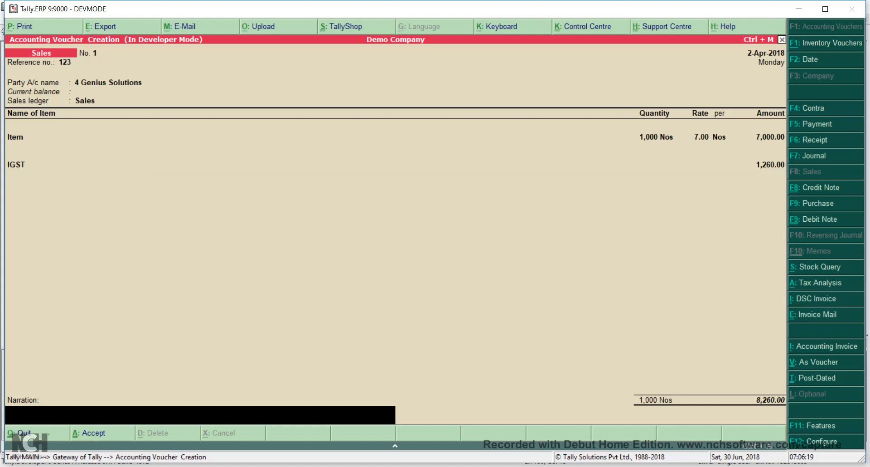
key(Return)
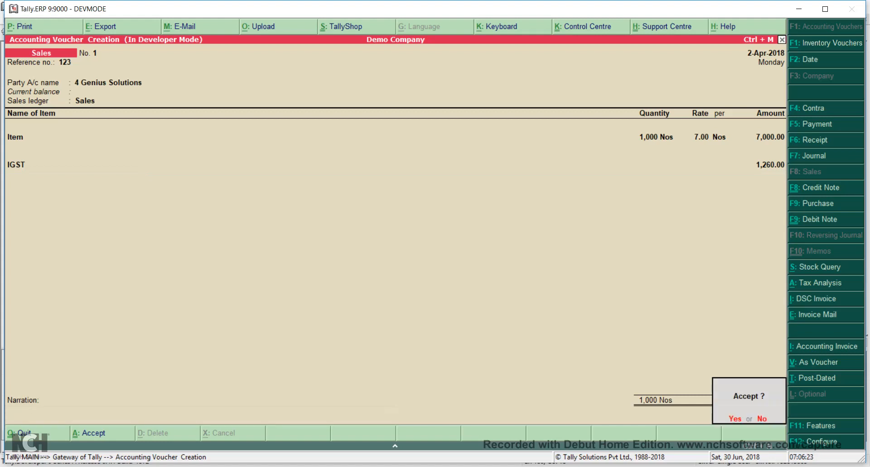
key(Return)
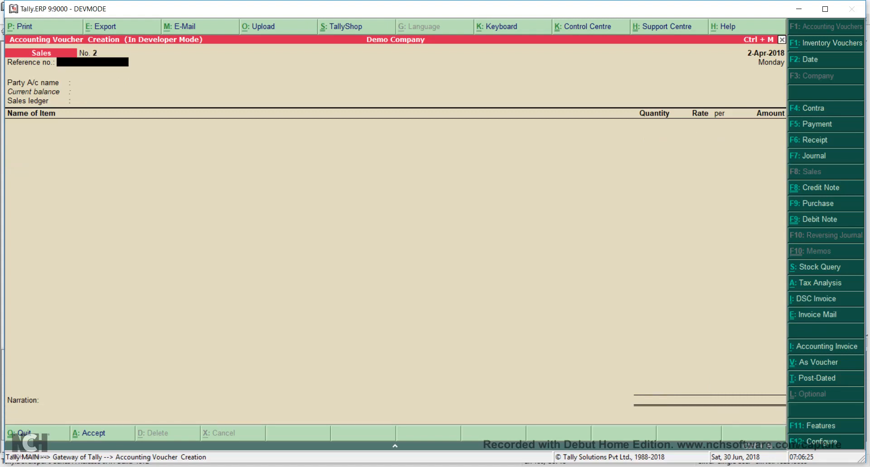
- Reopen the saved sales voucher and generate its DSC signed invoice, confirming the signing certificate
key(Page_Up)
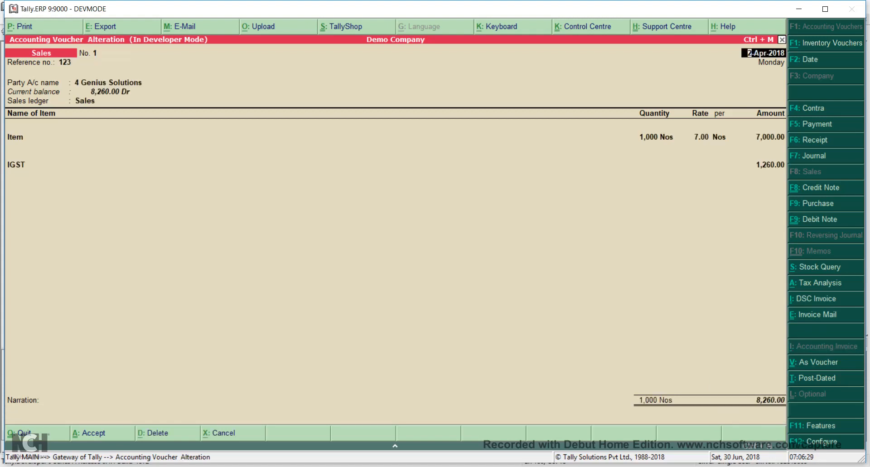
key(ctrl+i)
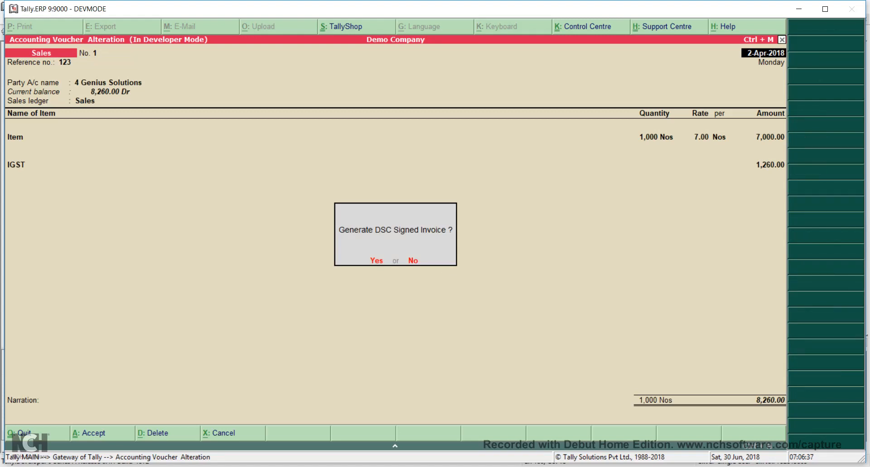
key(Return)
key(Return)
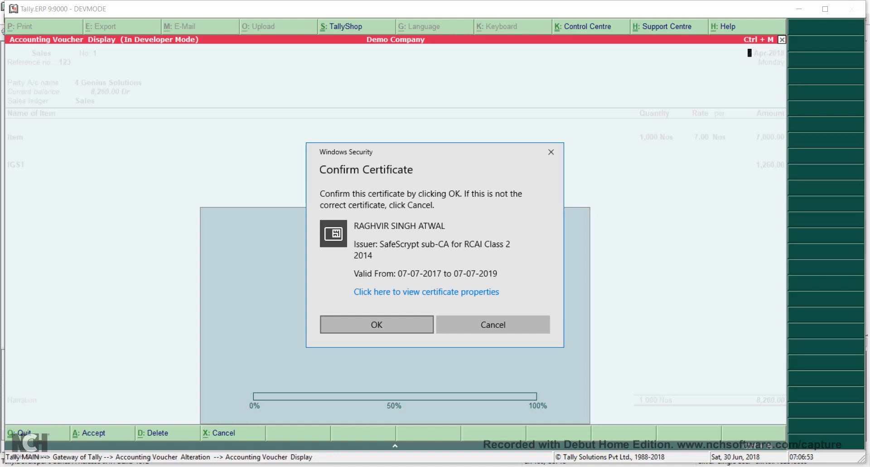
key(Return)
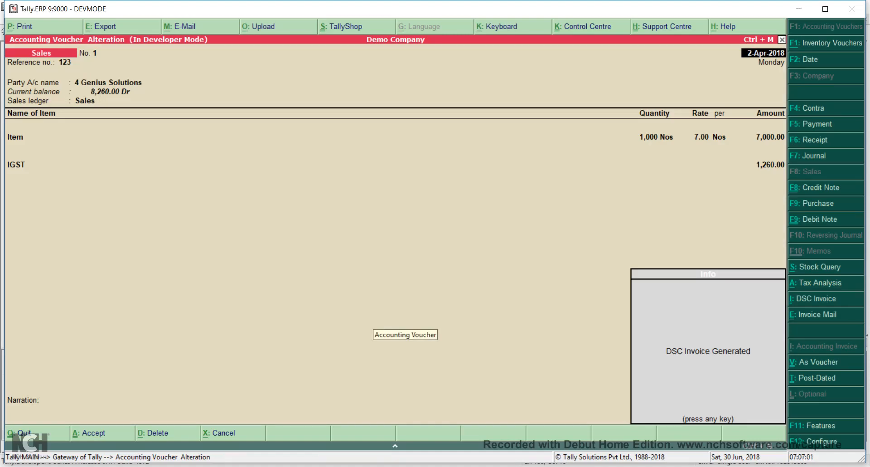
key(Return)
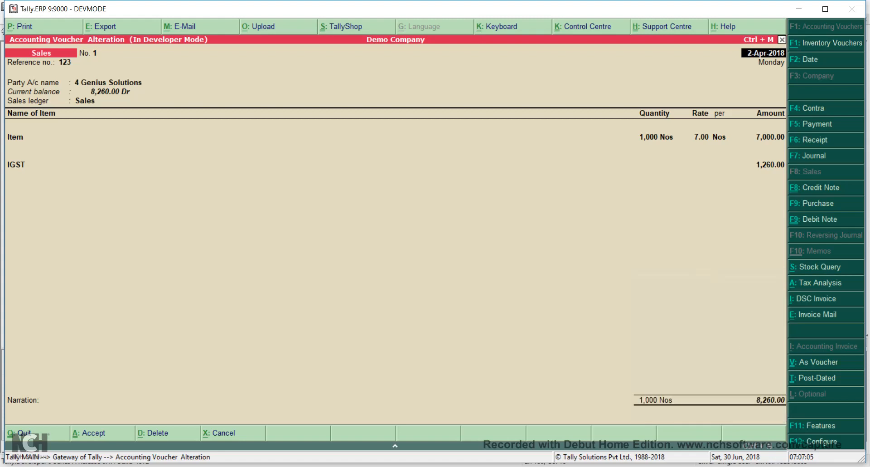
- Start the invoice mail for the voucher, keeping the prefilled To, CC and BCC recipients and All as the attached files
key(ctrl+e)
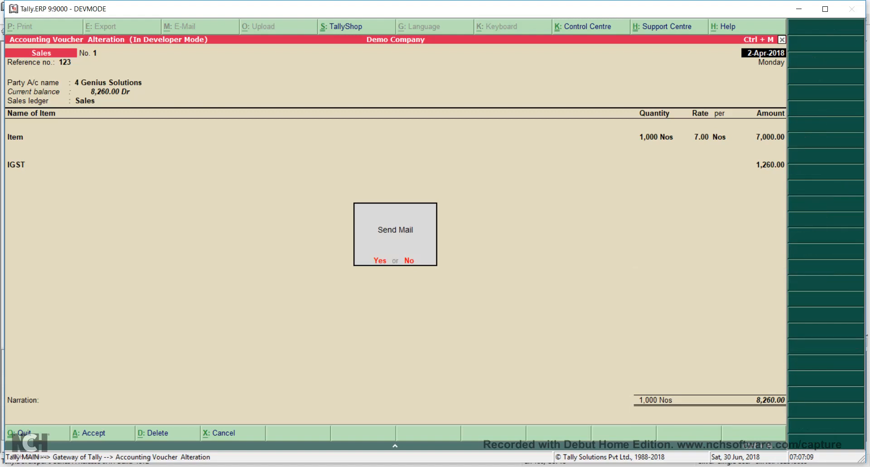
click(379, 261)
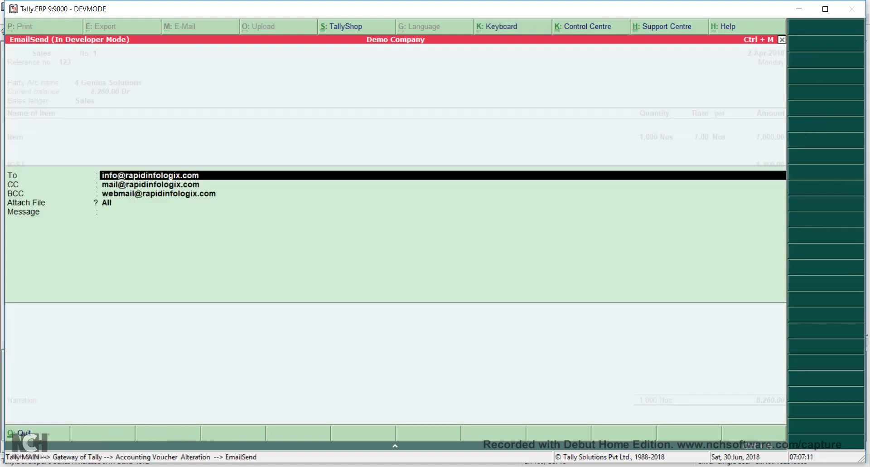
key(Return)
key(Return)
key(Return)
key(Return)
- Write the message "Hi, Please find attached herewith invoice for supply of Goods. Thanks and Regards." with blank lines between the parts and send the mail
text(HI)
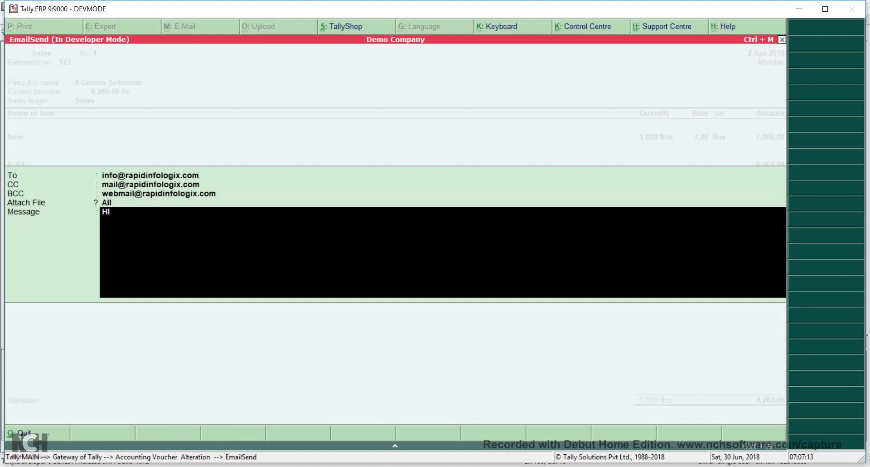
key(BackSpace)
key(Return)
text(Please find attached herewith)
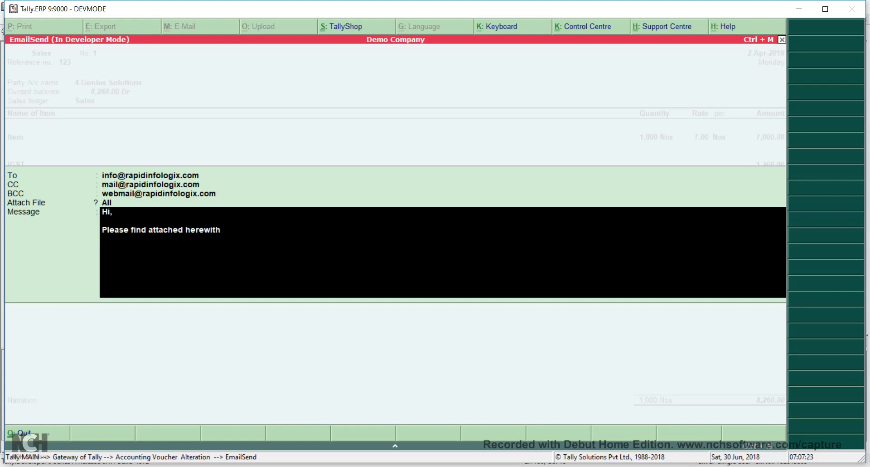
text( invoice for supply of Goods.)
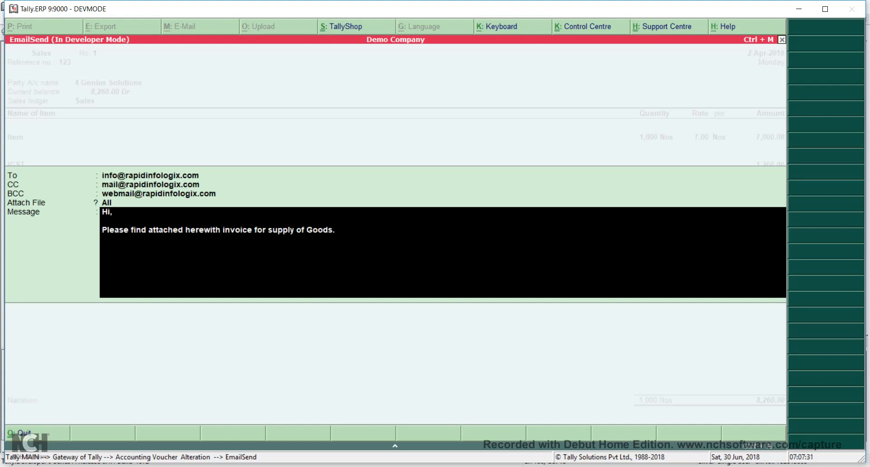
text(Thanks and Regar)
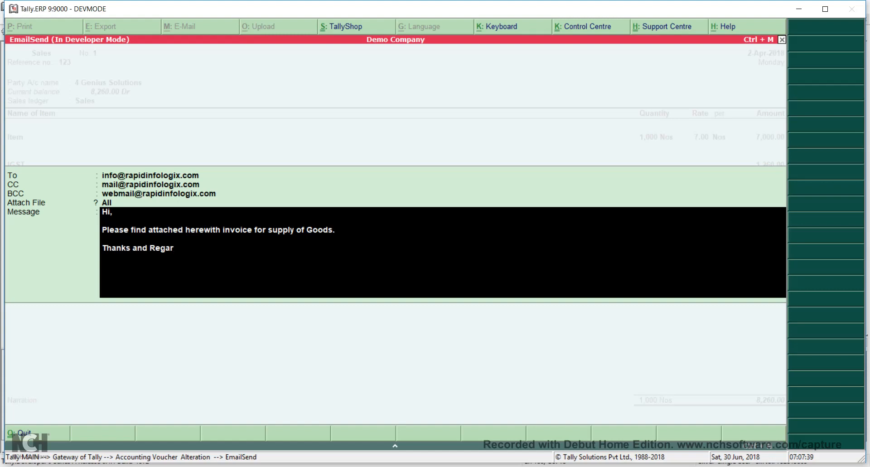
text(ds.)
key(Return)
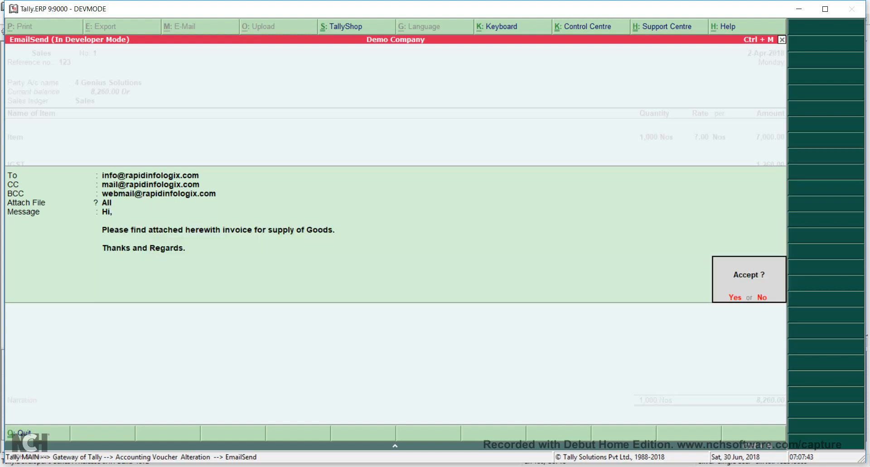
key(Return)
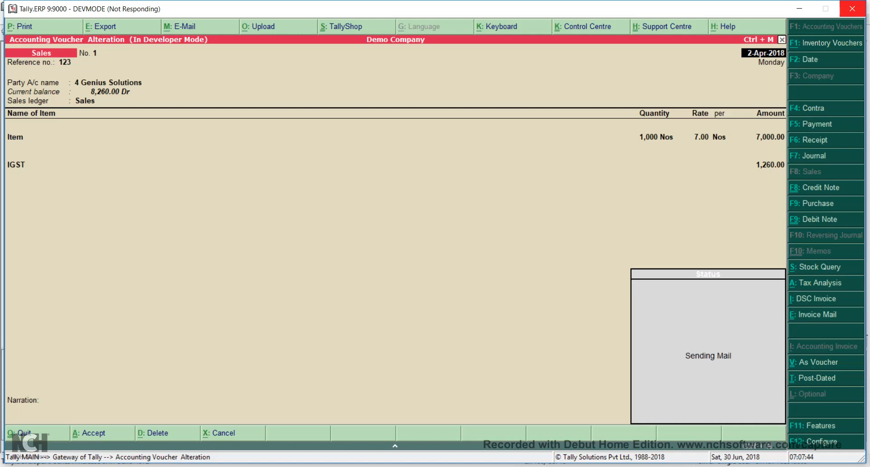
- Quit the voucher alteration and voucher creation screens to return to the Gateway of Tally
key(Escape)
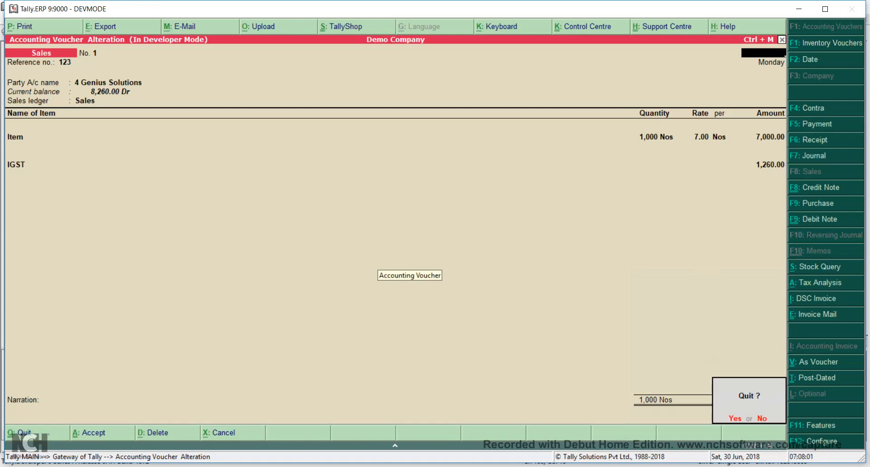
key(y)
key(Escape)
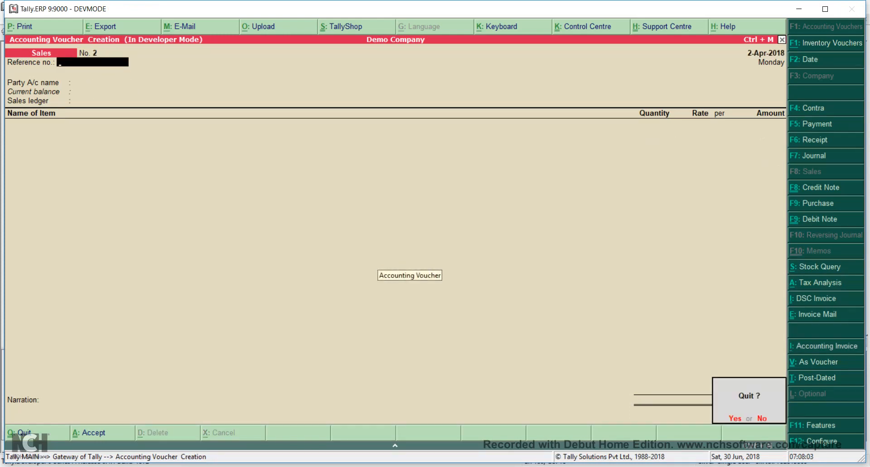
key(y)
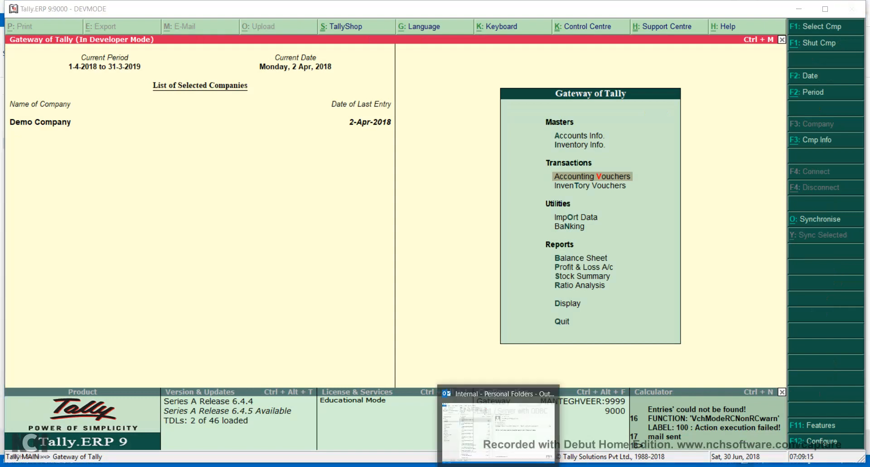
- Switch to Outlook, open Sales1-4 Genius Solutions-Original.pdf from the newest Invoice mail and examine the invoice down to its digital signature
click(497, 466)
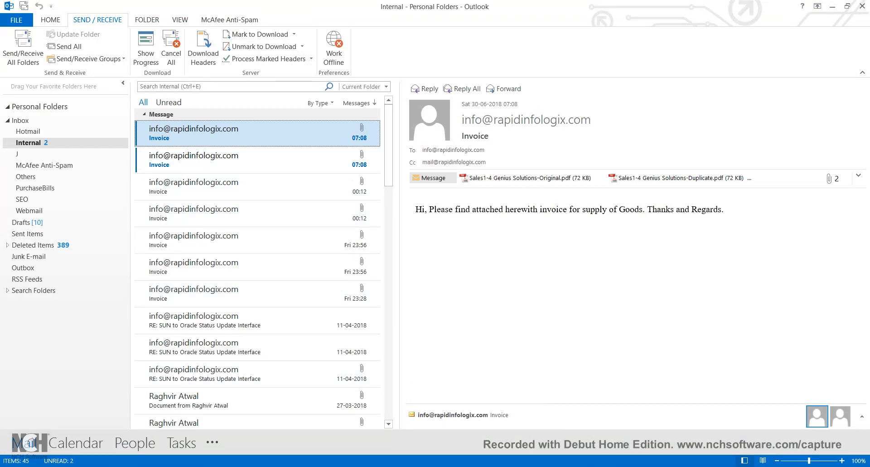
click(498, 177)
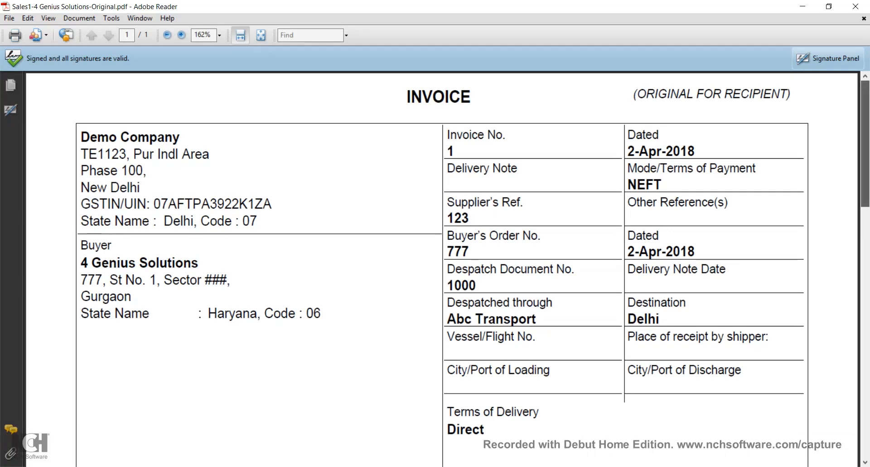
scroll(442, 268, down, 5)
scroll(441, 267, down, 15)
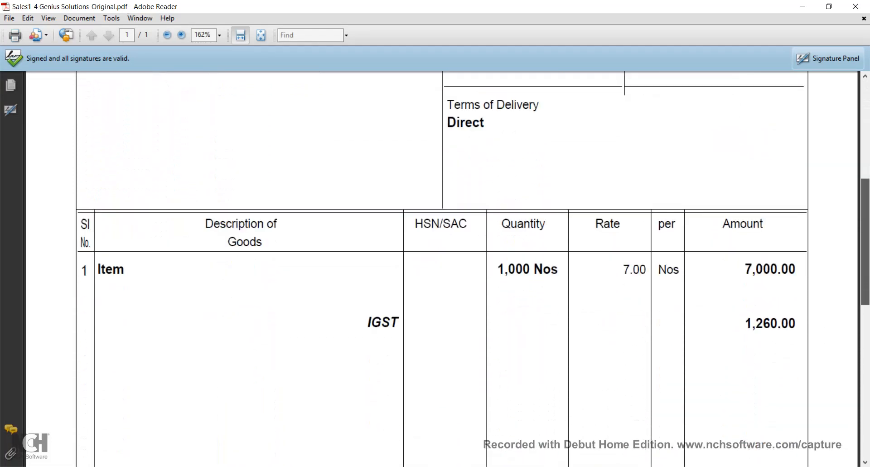
scroll(442, 267, down, 8)
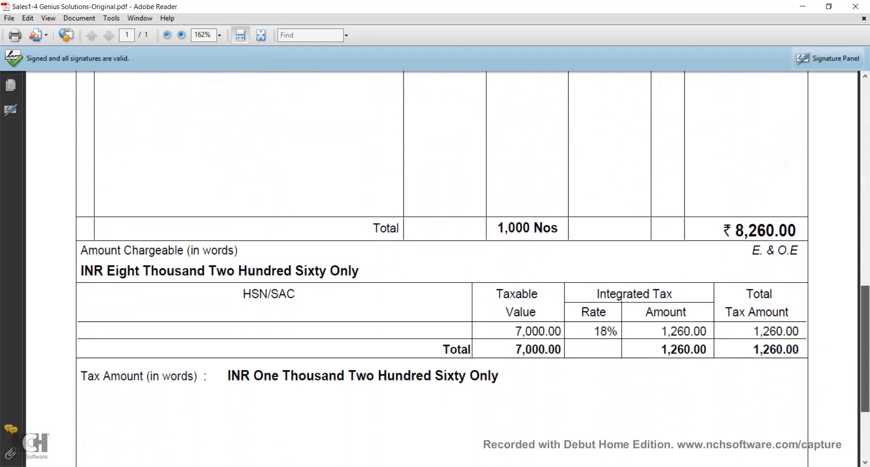
scroll(442, 267, down, 3)
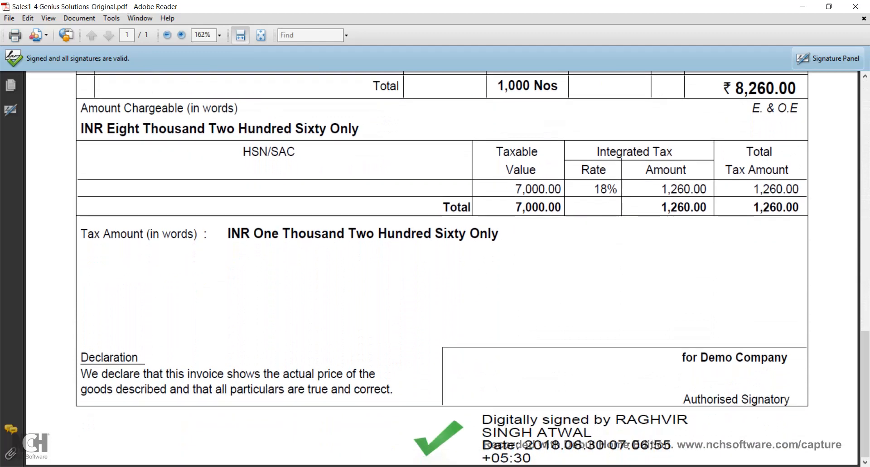
- View the signature properties of the invoice's digital signature, close them and the PDF, and switch back to Tally
right_click(535, 429)
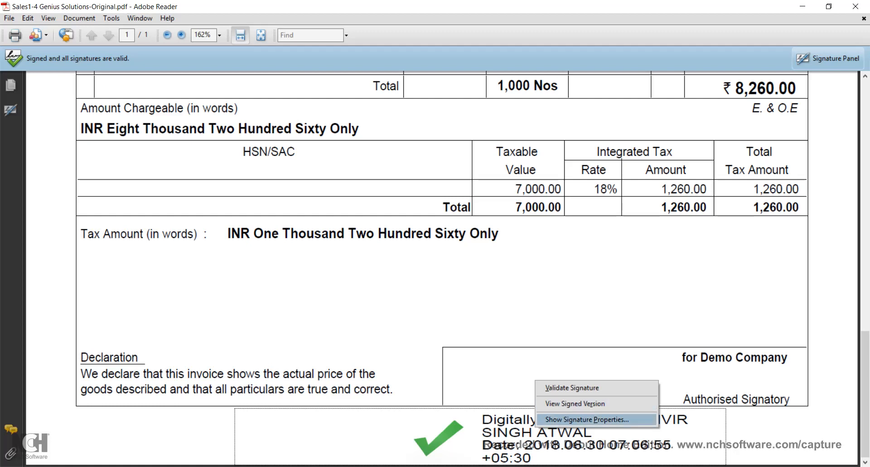
click(585, 419)
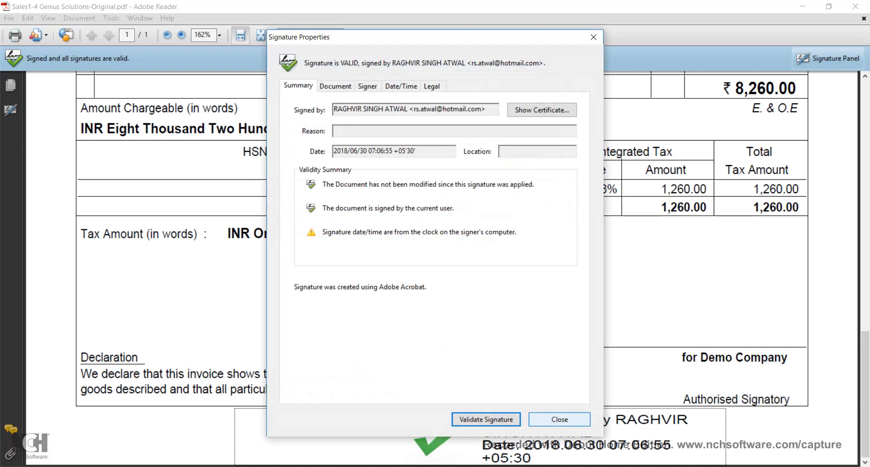
click(560, 419)
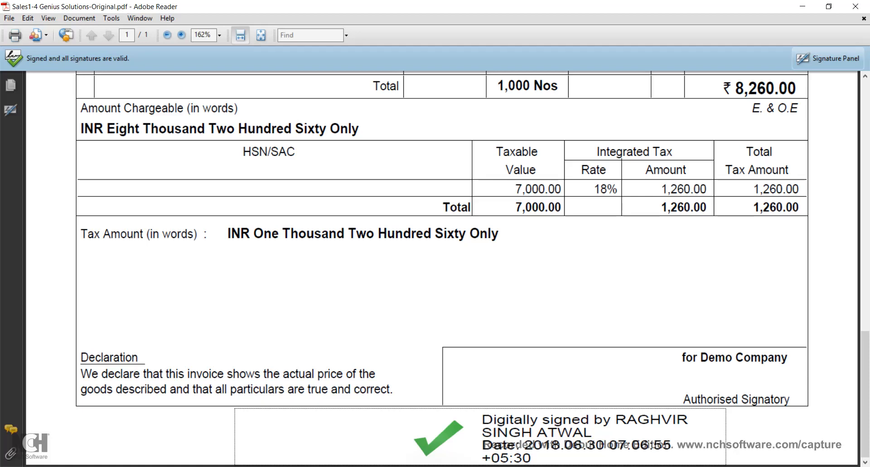
click(856, 6)
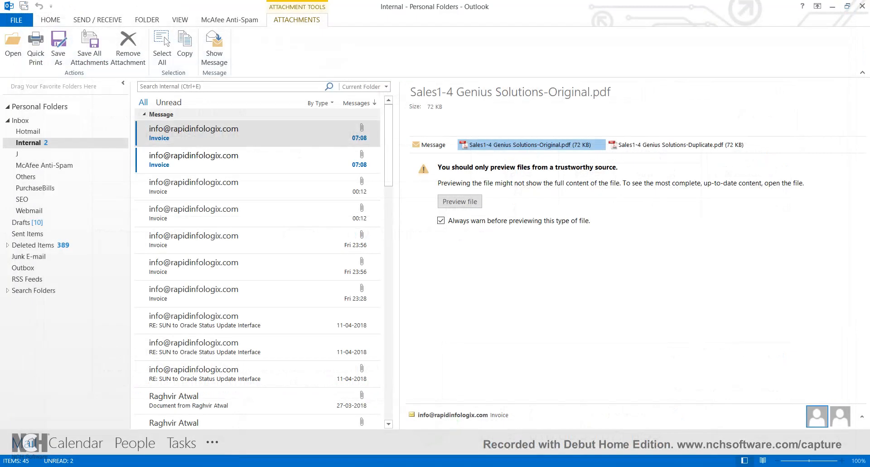
key(alt+Tab)
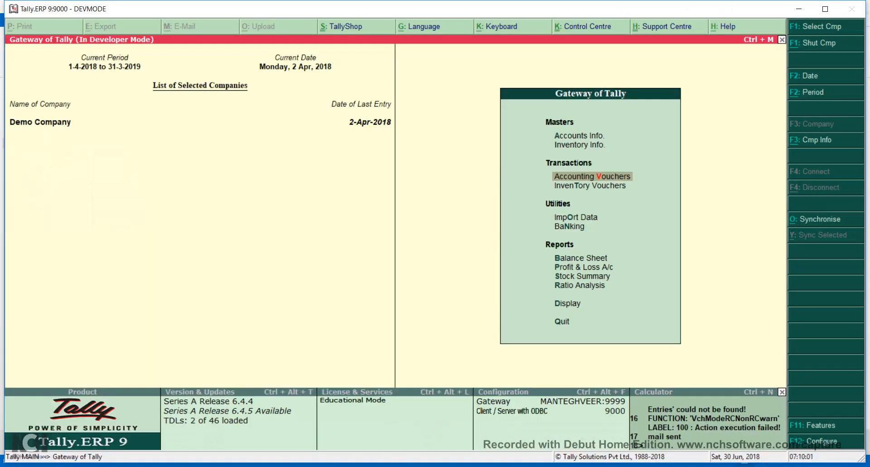